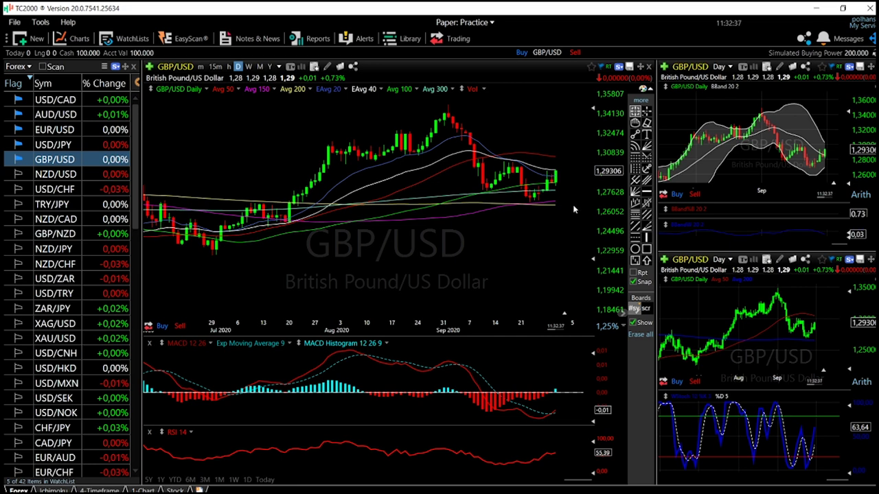
Mark resistance and support on the GBP/USD daily chart with horizontal lines at about 1.3045 and 1.2652
scroll(574, 217, "up", 2)
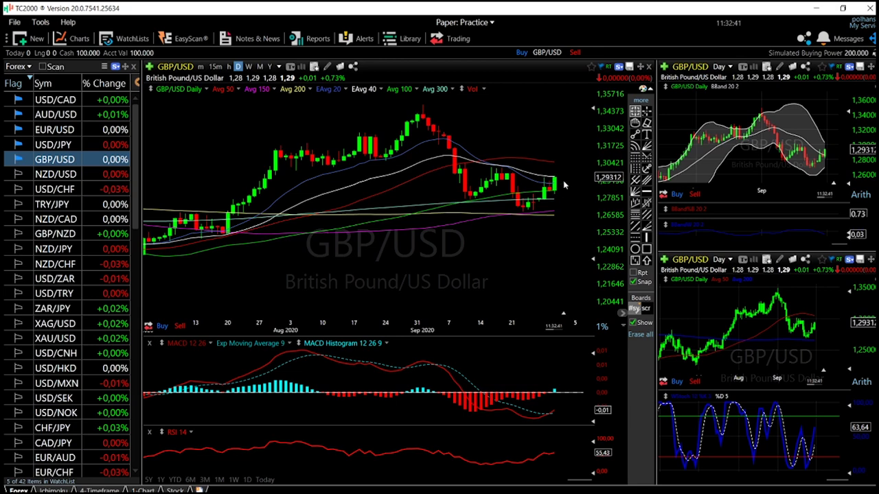
scroll(561, 227, "up", 2)
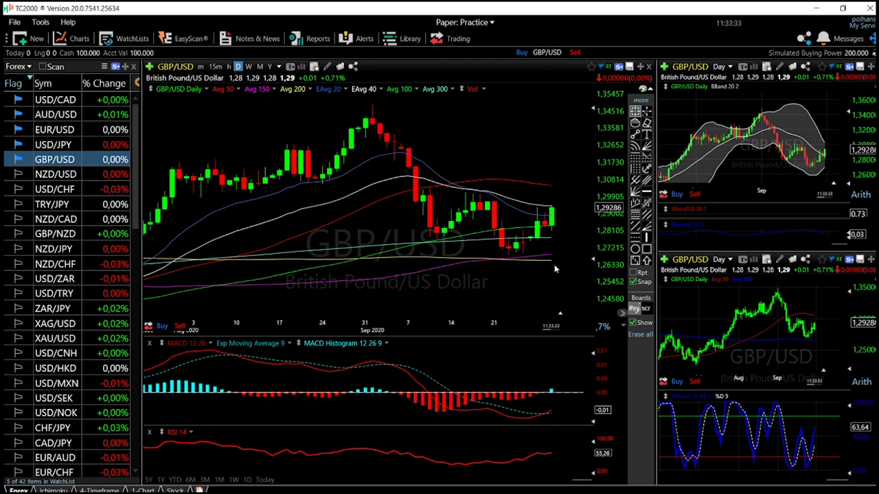
scroll(553, 257, "down", 1)
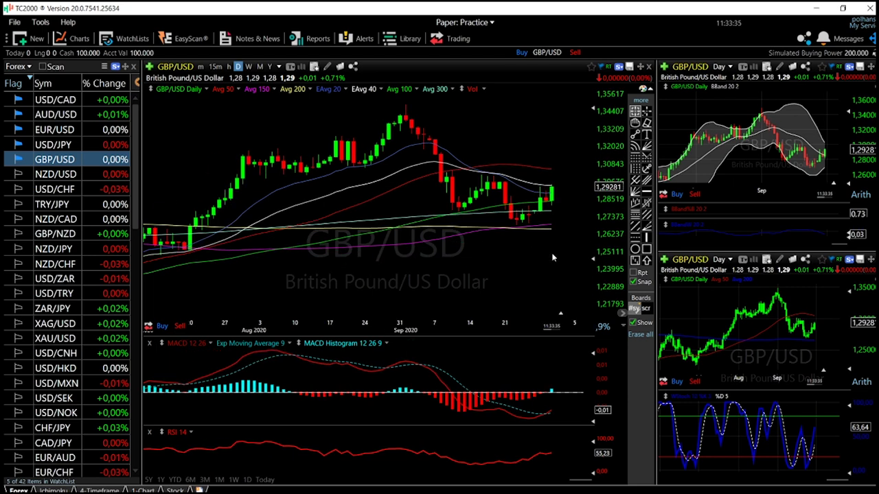
scroll(553, 257, "down", 1)
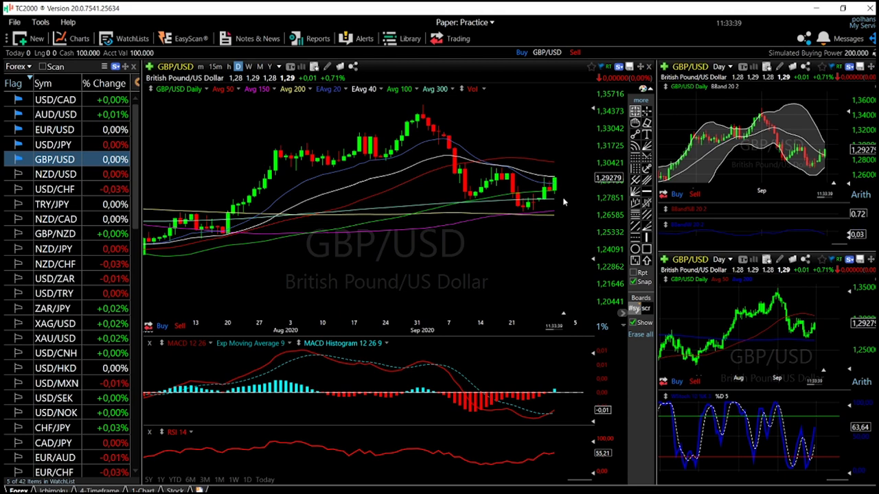
left_click(647, 192)
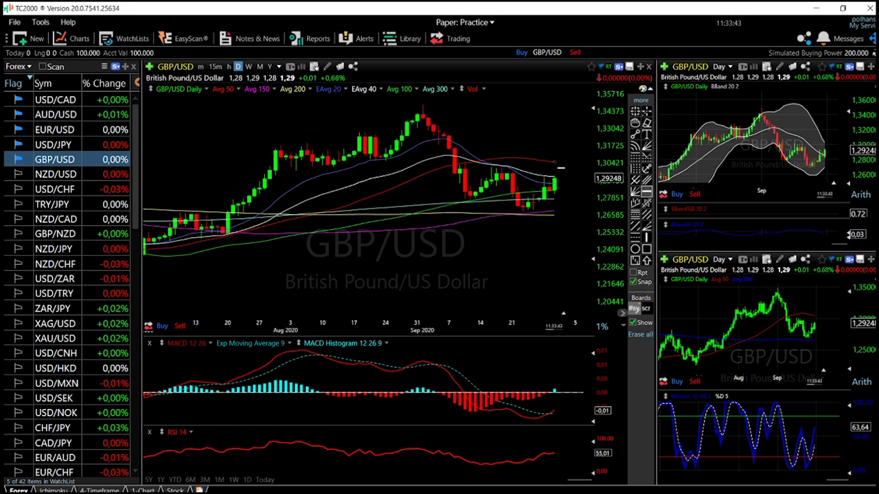
left_click(561, 161)
left_click(647, 193)
left_click(570, 213)
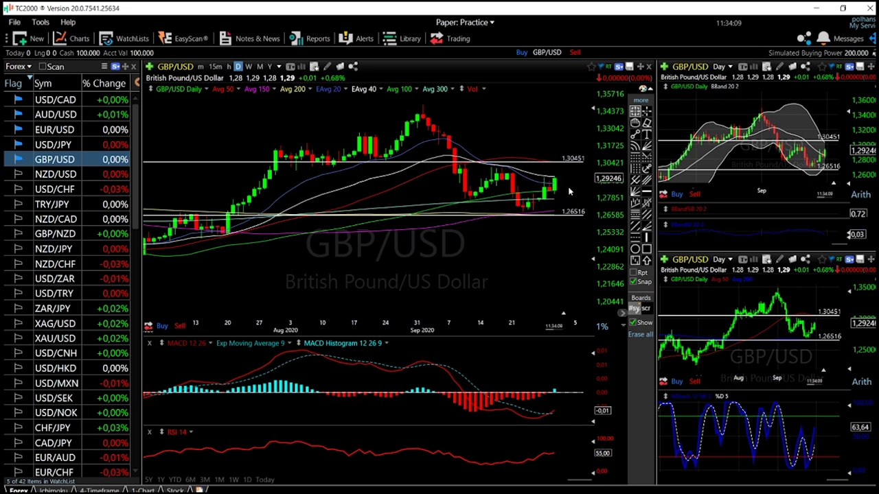
mouse_move(556, 169)
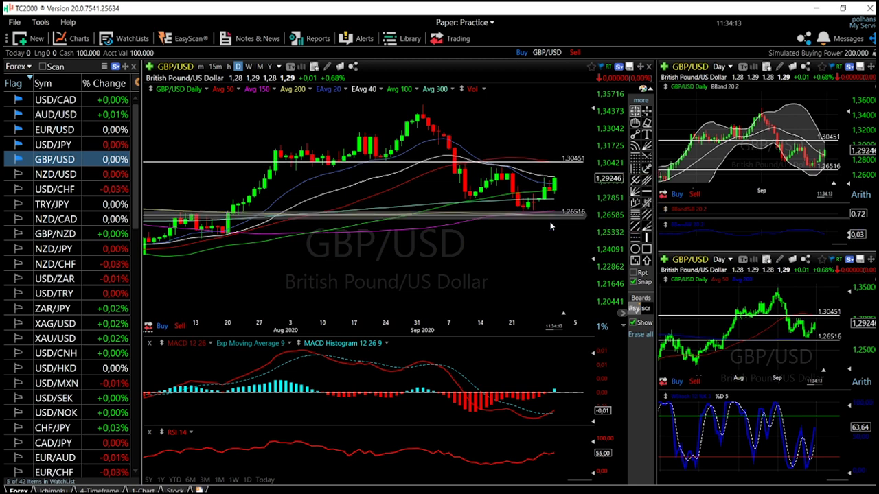
mouse_move(570, 216)
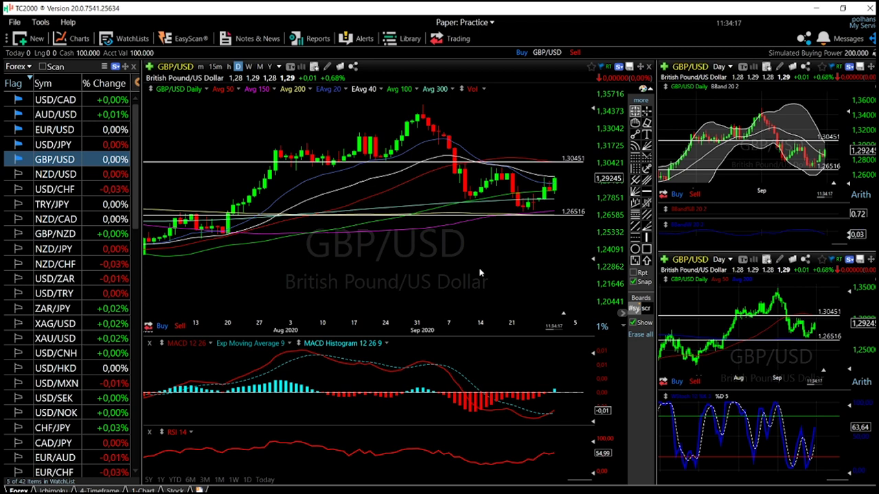
Open the USD/JPY chart and draw horizontal lines at about 105.797 and 105.453 around the latest candles
left_click(61, 145)
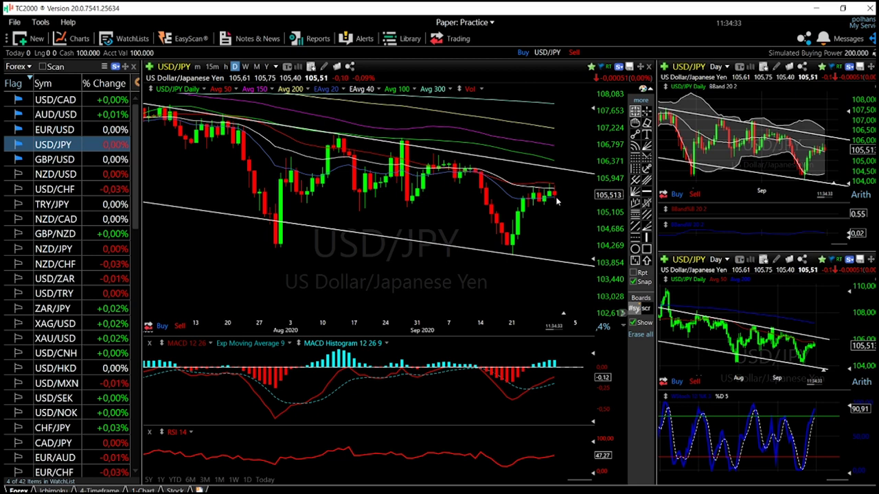
scroll(557, 200, "up", 2)
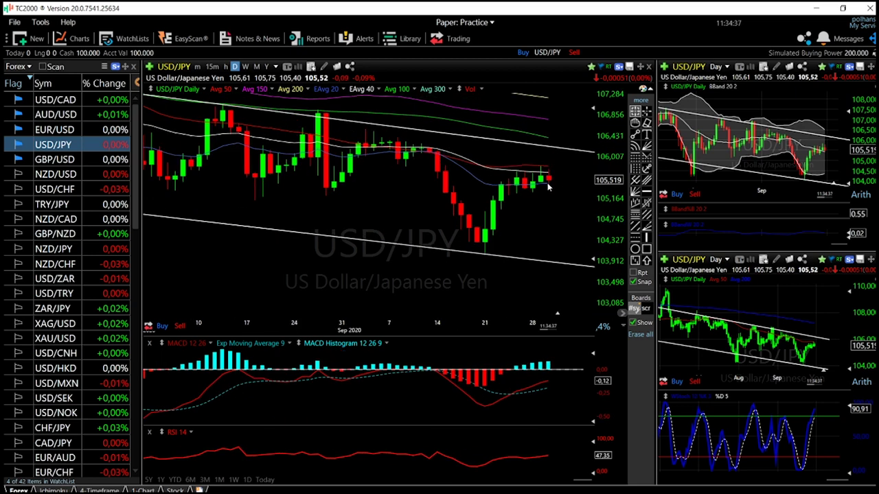
left_click(646, 194)
left_click(549, 167)
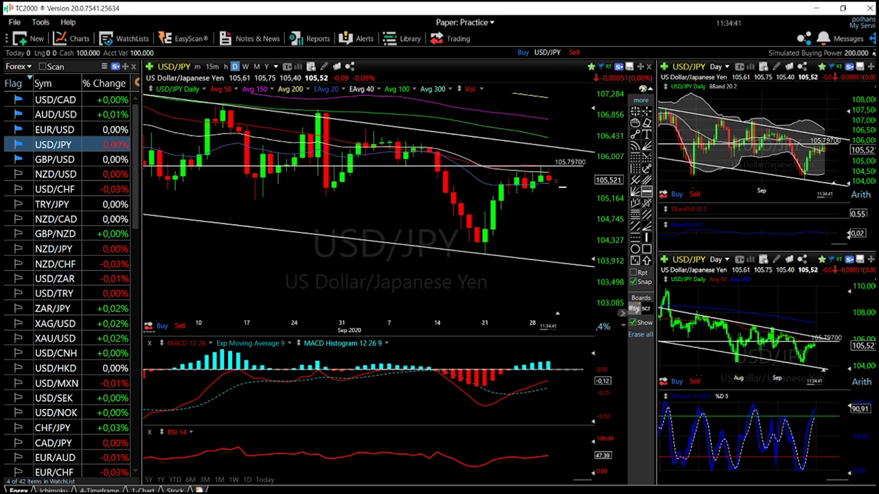
left_click(553, 186)
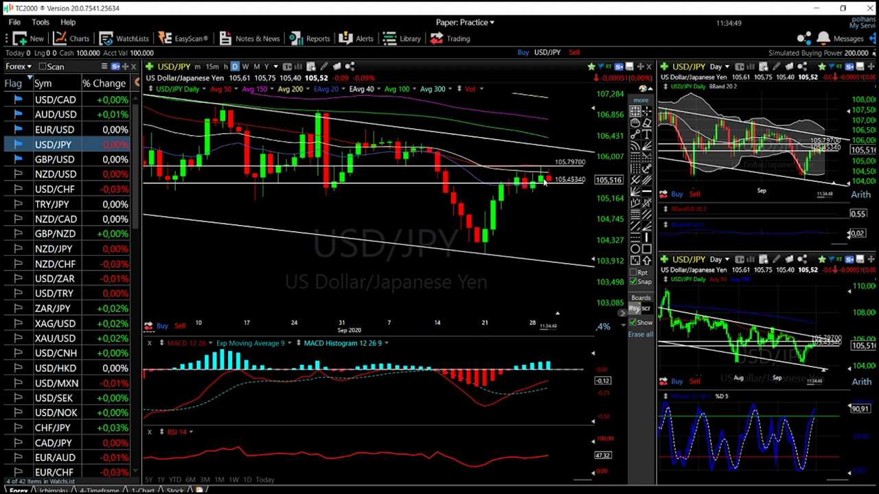
mouse_move(544, 184)
mouse_move(587, 272)
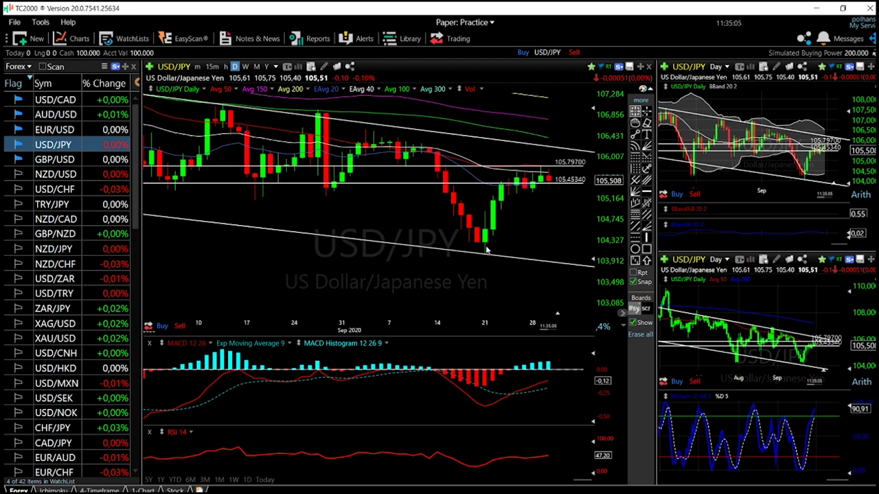
Erase the two horizontal lines from the USD/JPY chart, keeping the descending channel lines
scroll(570, 220, "down", 2)
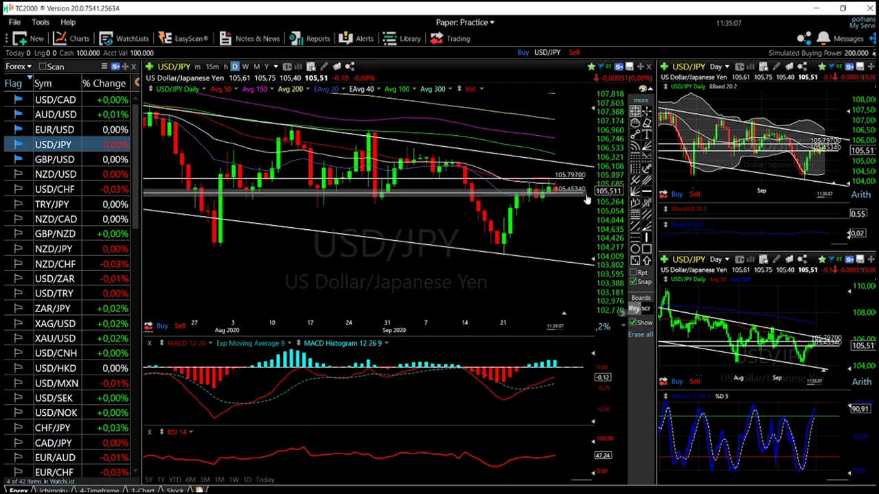
left_click(646, 122)
left_click(581, 181)
left_click(578, 190)
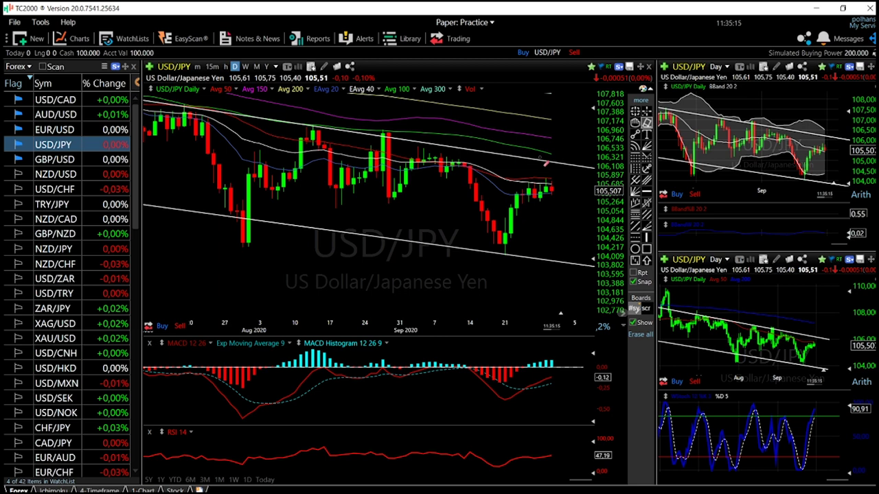
scroll(567, 182, "down", 1)
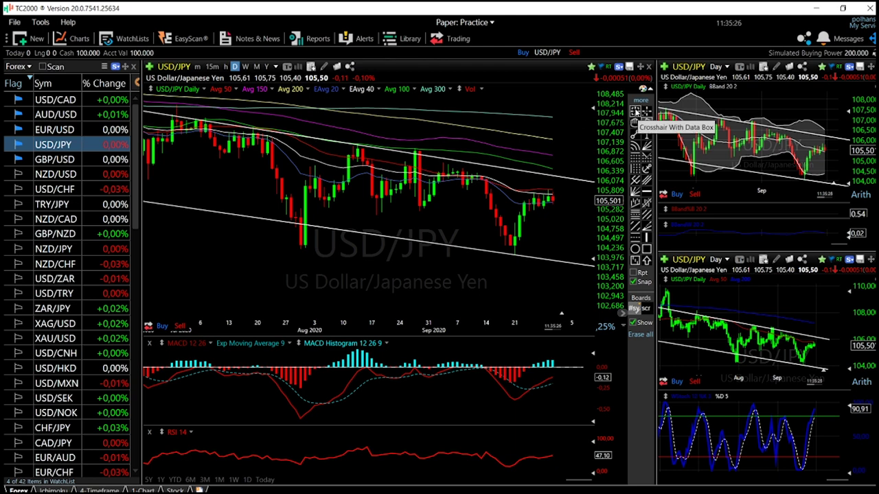
Open the EUR/USD chart and draw a horizontal resistance line at about 1.1811, level with the end of the 50-period average
left_click(62, 132)
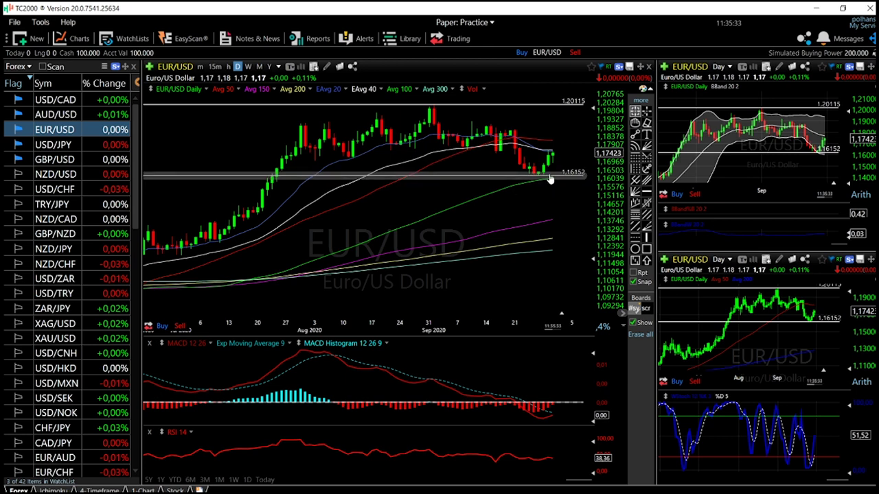
scroll(555, 173, "up", 1)
scroll(554, 173, "up", 1)
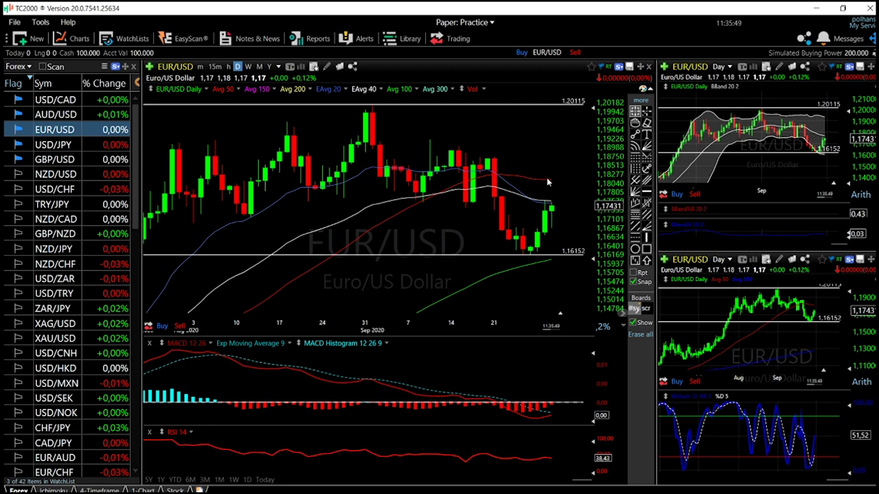
left_click(647, 193)
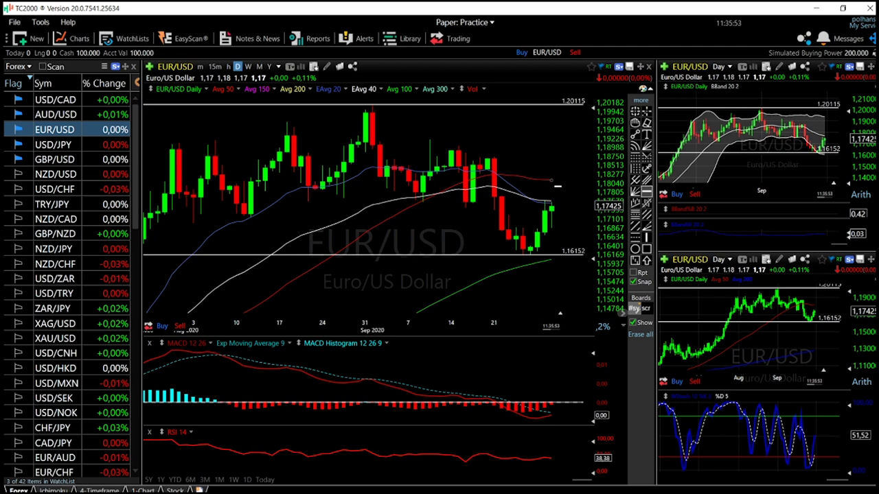
left_click(557, 180)
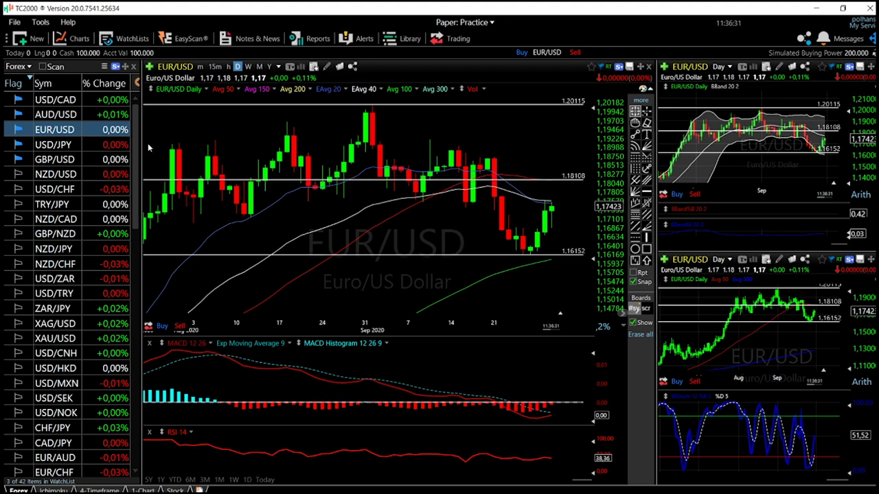
Open the AUD/USD chart and draw a horizontal support line at about 0.7006 under the late-September low
left_click(57, 117)
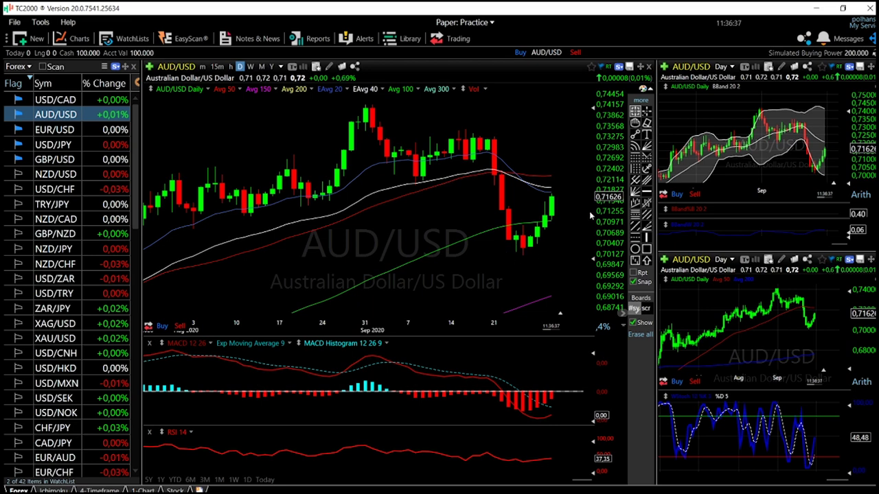
left_click(524, 255)
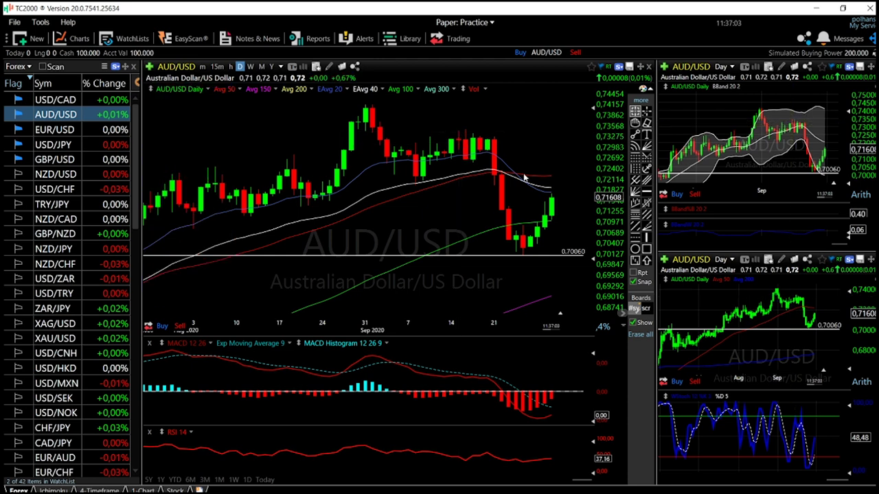
Inspect the AUD/USD chart data at the August 30 peak and at the recent end of the 150-period average
scroll(523, 178, "down", 2)
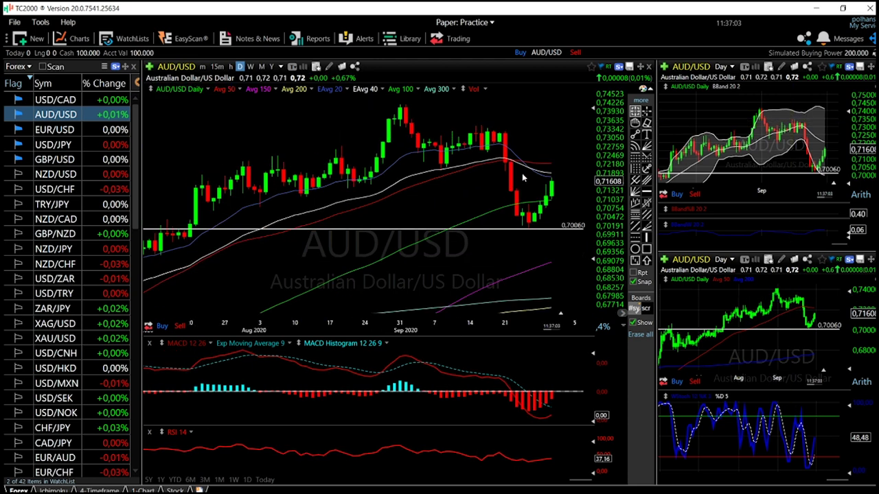
left_click(397, 108)
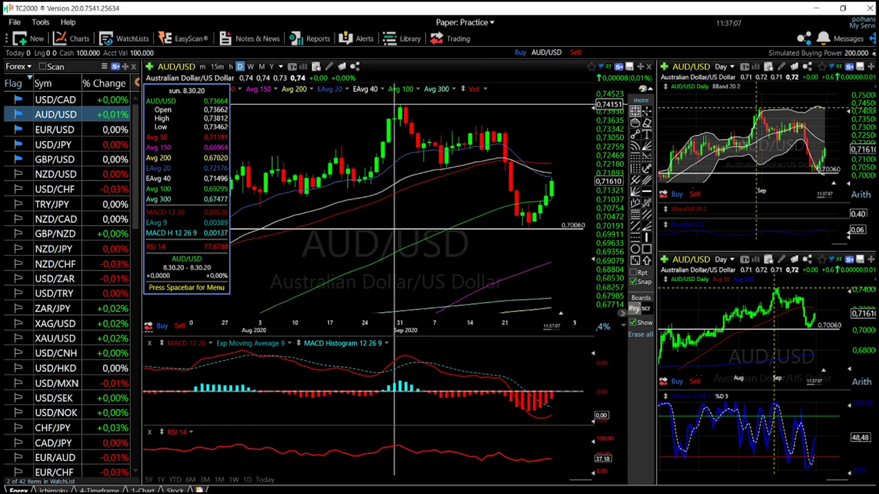
left_click(396, 108)
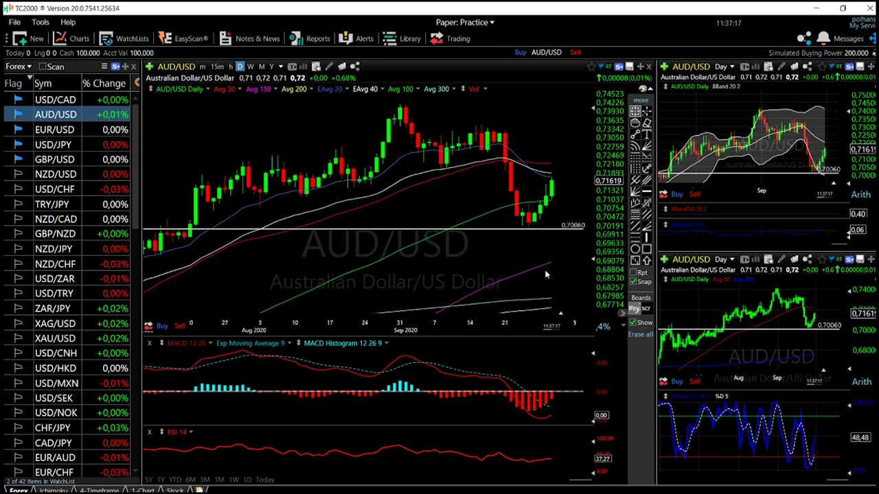
left_click(547, 263)
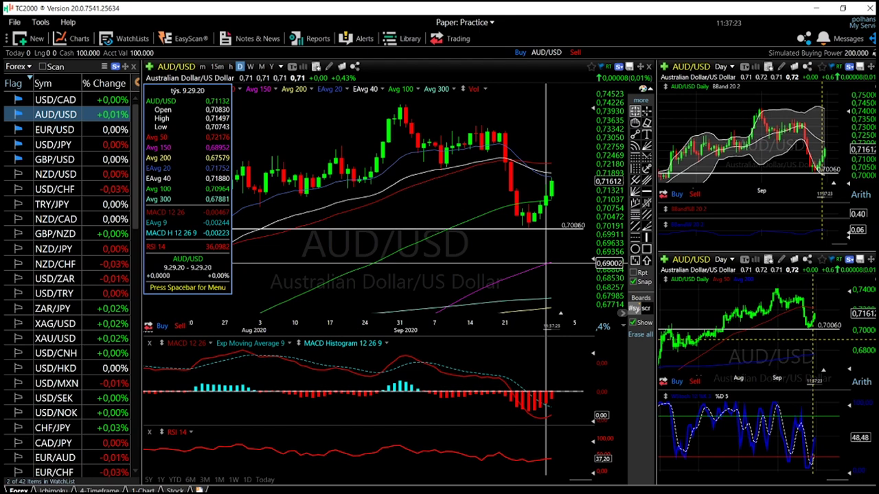
left_click(546, 263)
scroll(548, 262, "down", 2)
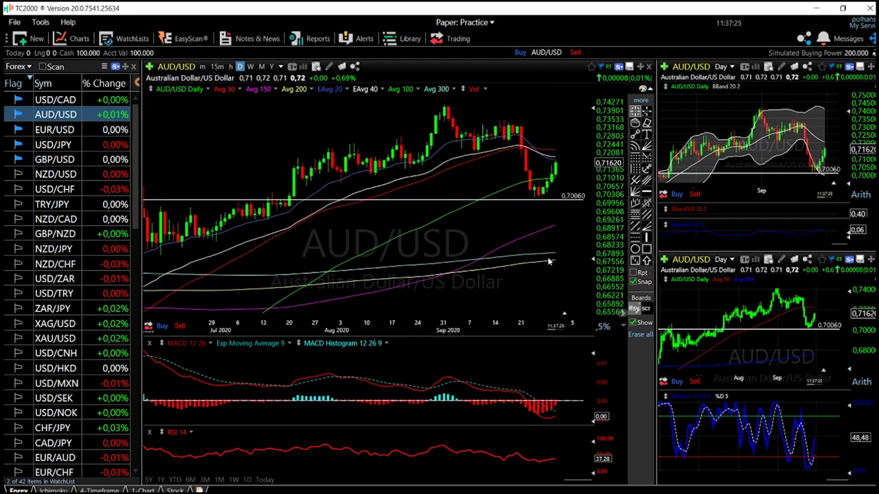
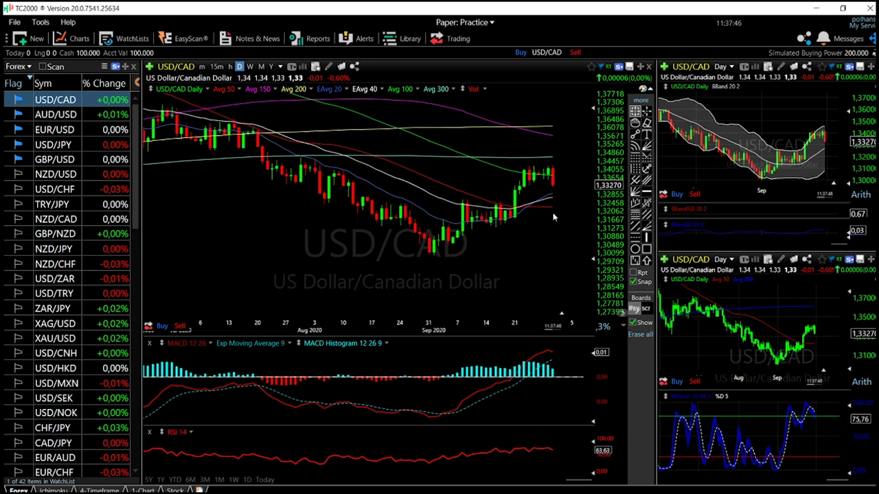
On the USD/CAD chart, draw rectangles around the mid-September consolidation base near 1.315 and the early-September low near 1.300
scroll(553, 217, "up", 5)
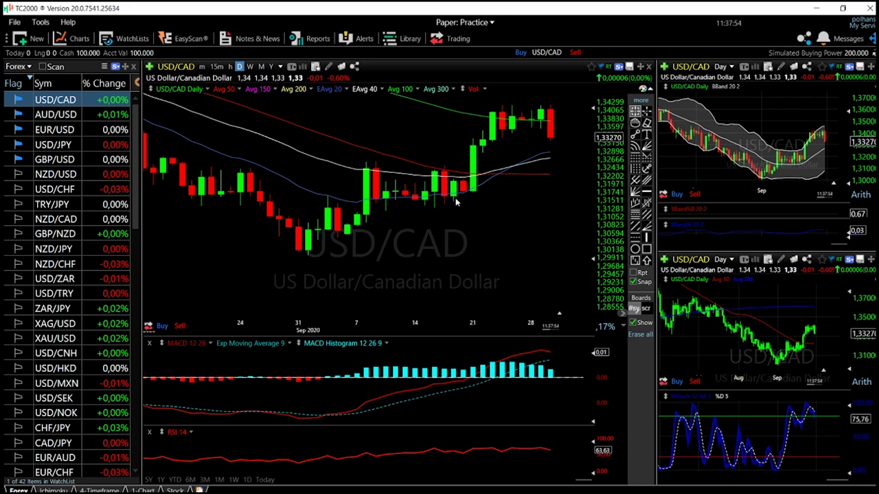
left_click(646, 249)
left_click_drag(357, 189, 490, 209)
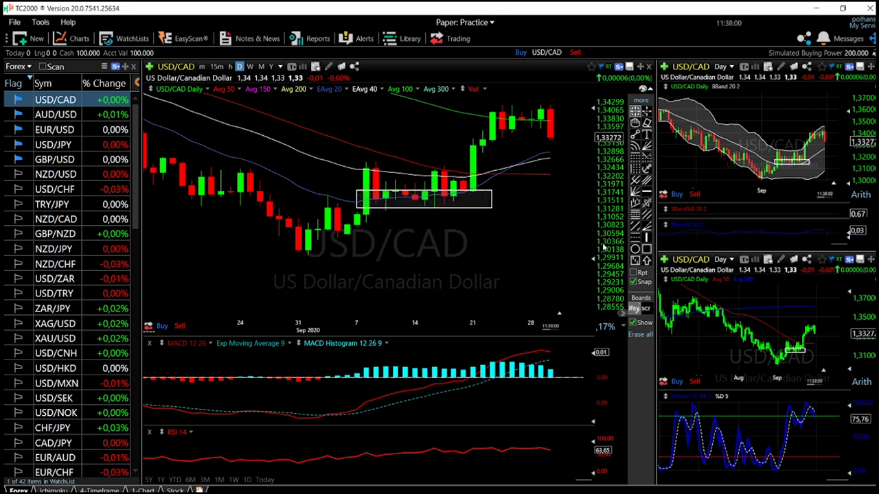
left_click(646, 248)
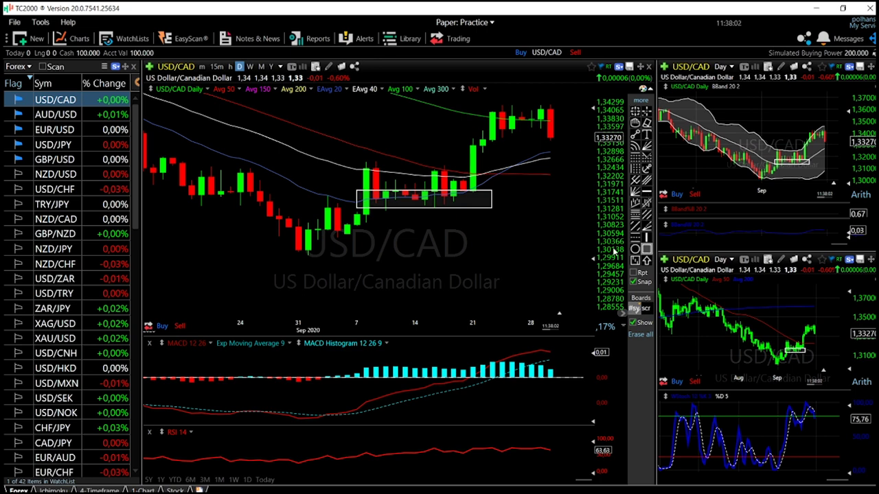
left_click_drag(289, 240, 415, 259)
Draw a rising trend line beneath the September USD/CAD lows and adjust both endpoints to fit the candles
scroll(520, 227, "down", 3)
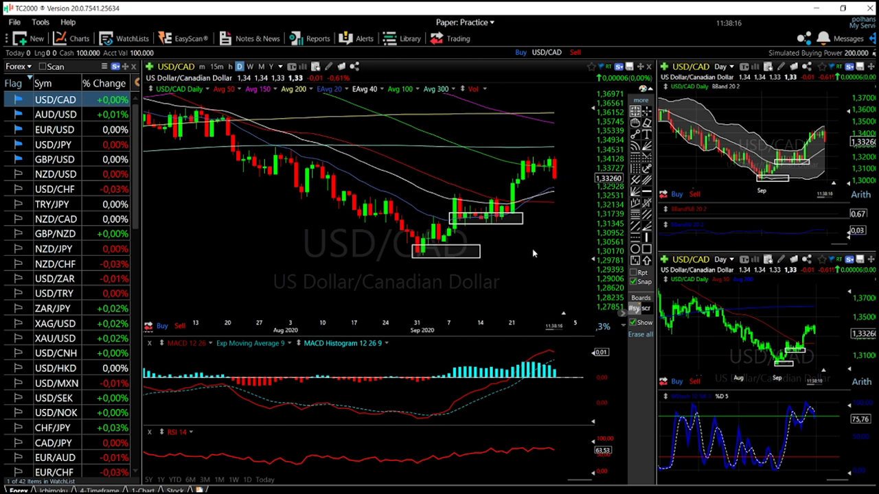
scroll(533, 252, "down", 1)
scroll(533, 253, "down", 1)
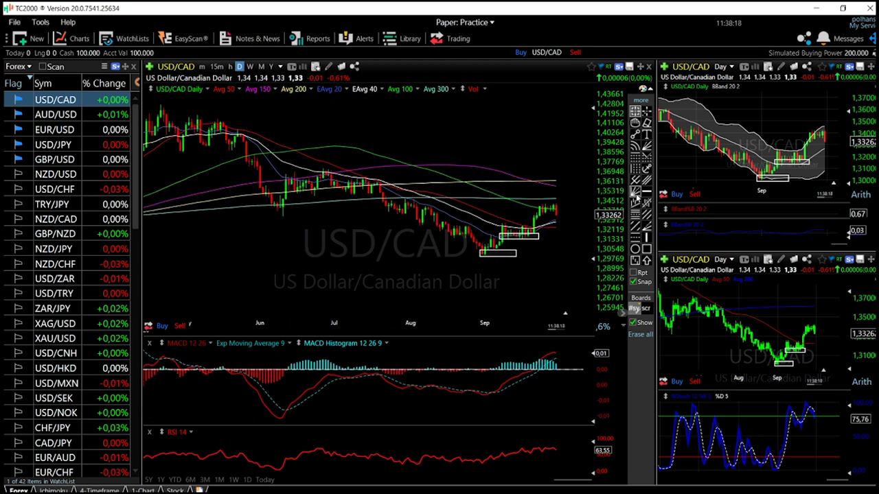
left_click(473, 267)
left_click_drag(475, 259, 569, 212)
left_click_drag(476, 258, 473, 268)
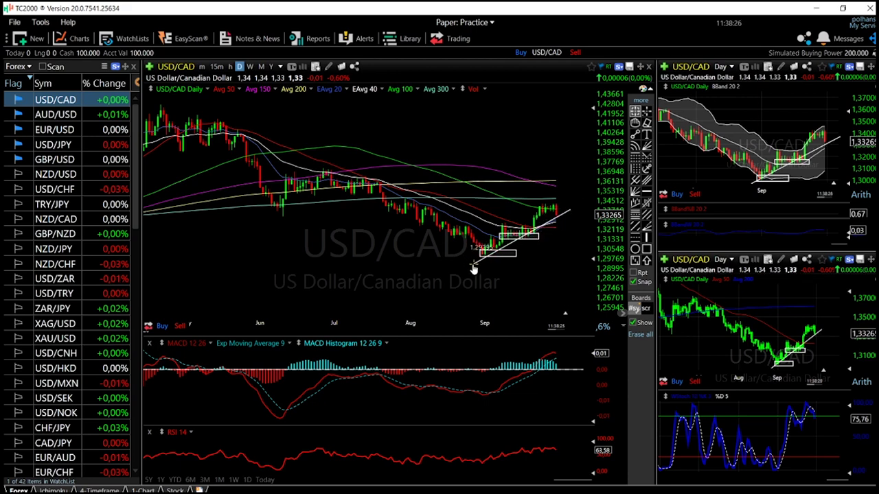
left_click_drag(572, 212, 572, 215)
Draw a second rising trend line along the September USD/CAD highs to form the channel's upper boundary
scroll(574, 243, "up", 2)
scroll(573, 243, "up", 2)
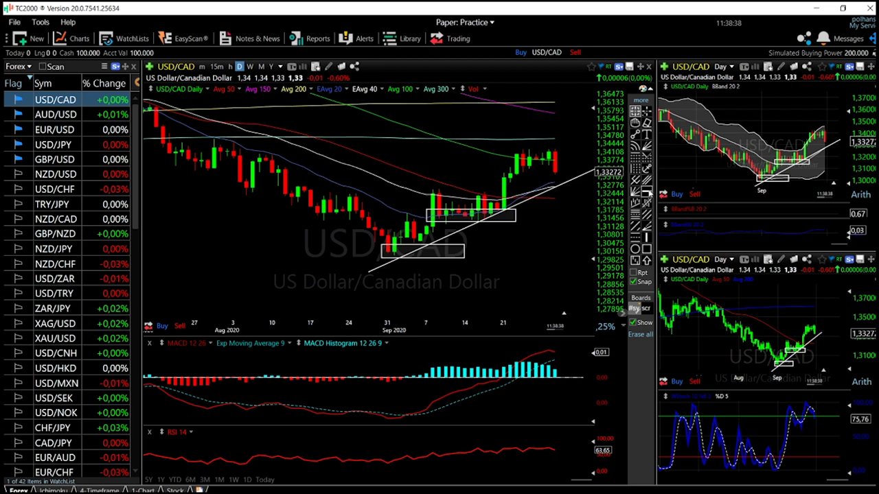
left_click(636, 134)
left_click_drag(434, 190, 278, 278)
left_click_drag(425, 182, 574, 129)
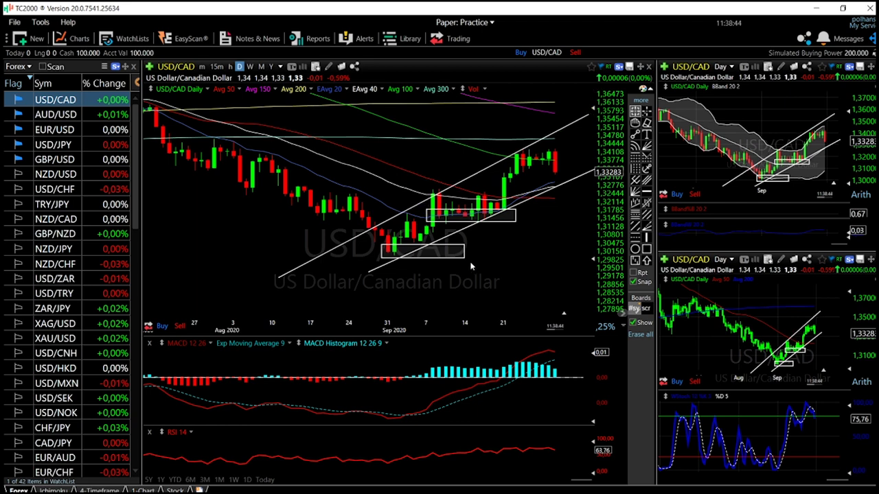
scroll(551, 248, "down", 2)
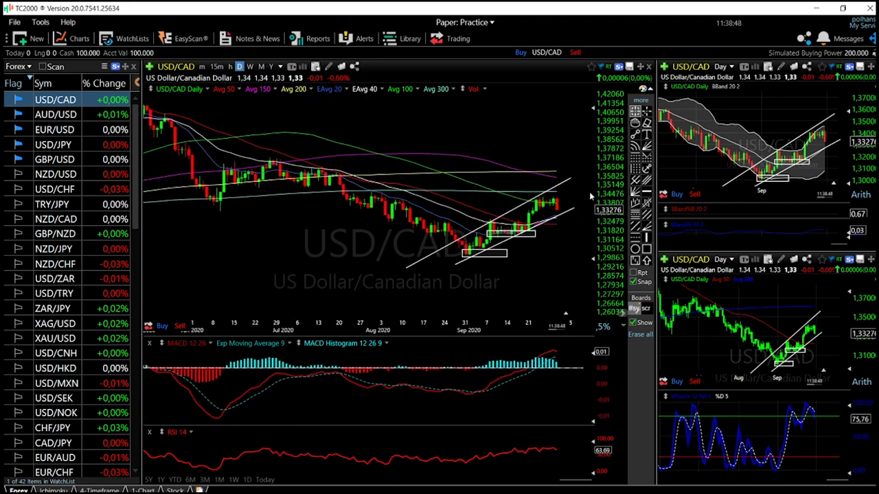
scroll(551, 291, "down", 2)
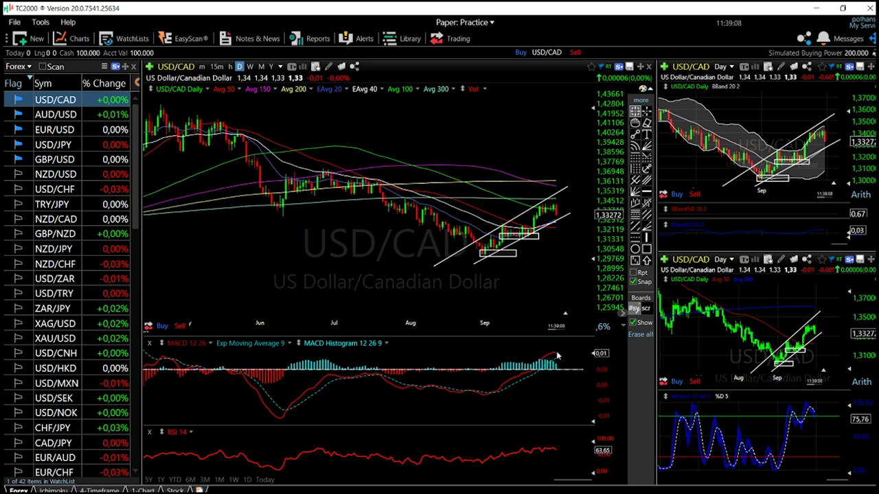
scroll(558, 368, "up", 3)
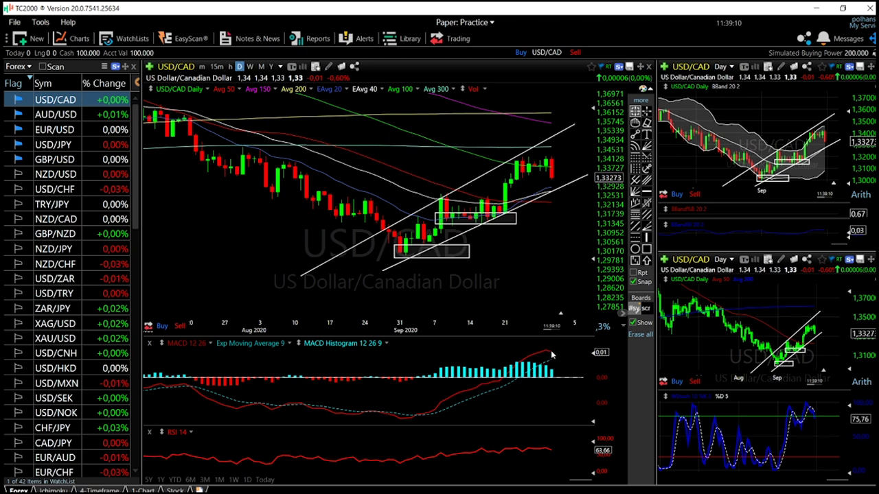